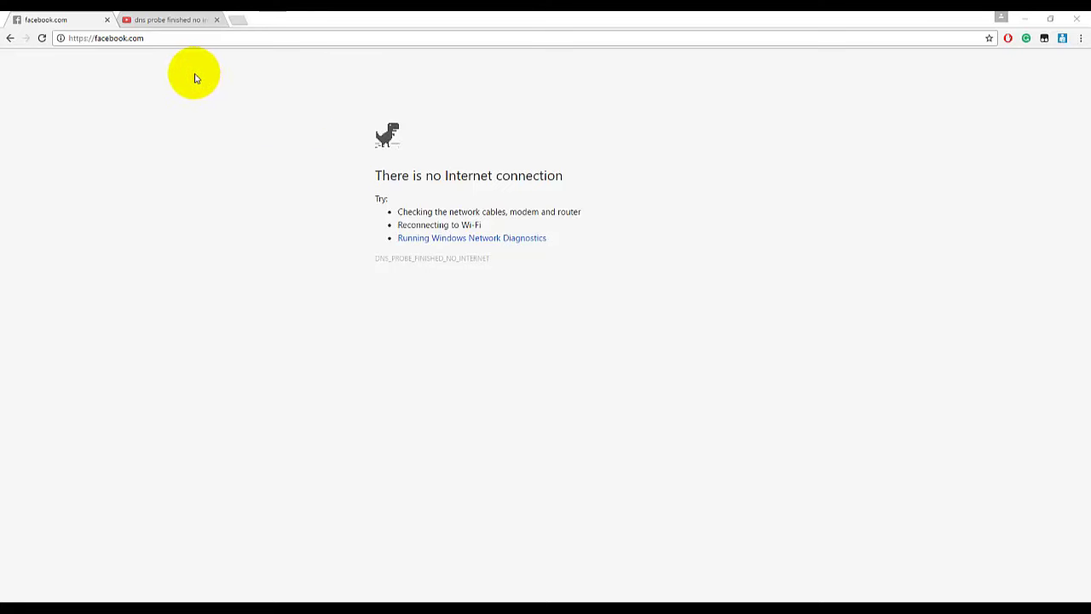
pyautogui.click(157, 41)
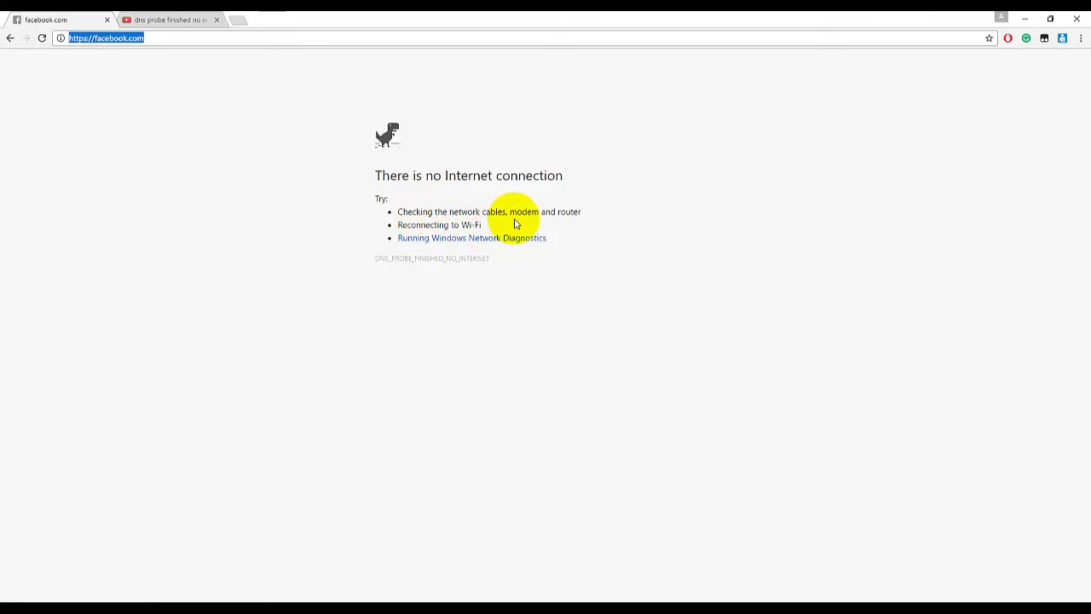
pyautogui.press('Return')
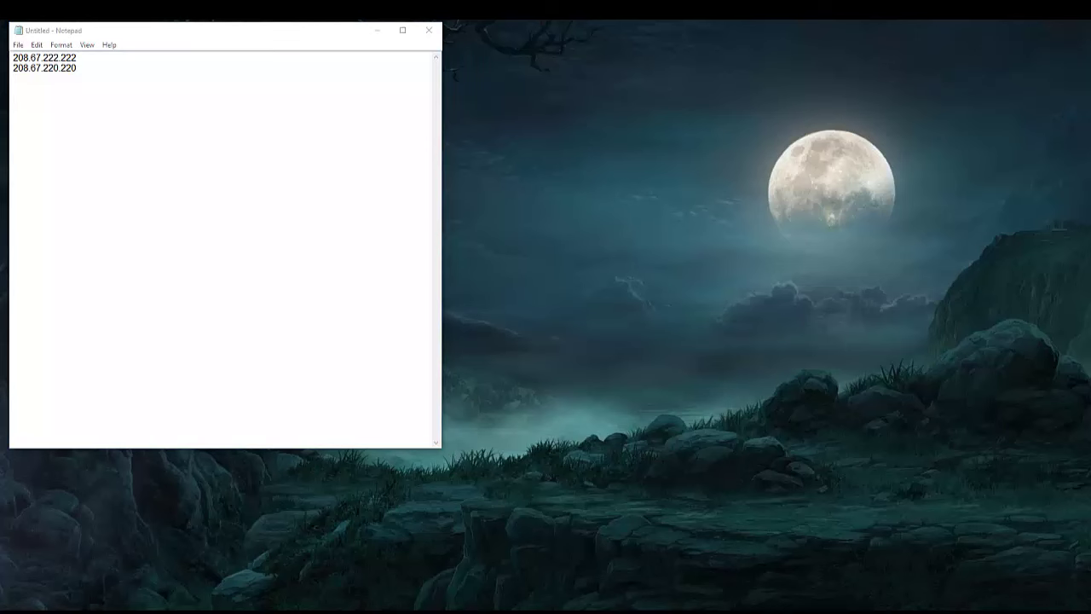
# Open the Network and Sharing Center from the system-tray network icon
pyautogui.rightClick(985, 606)
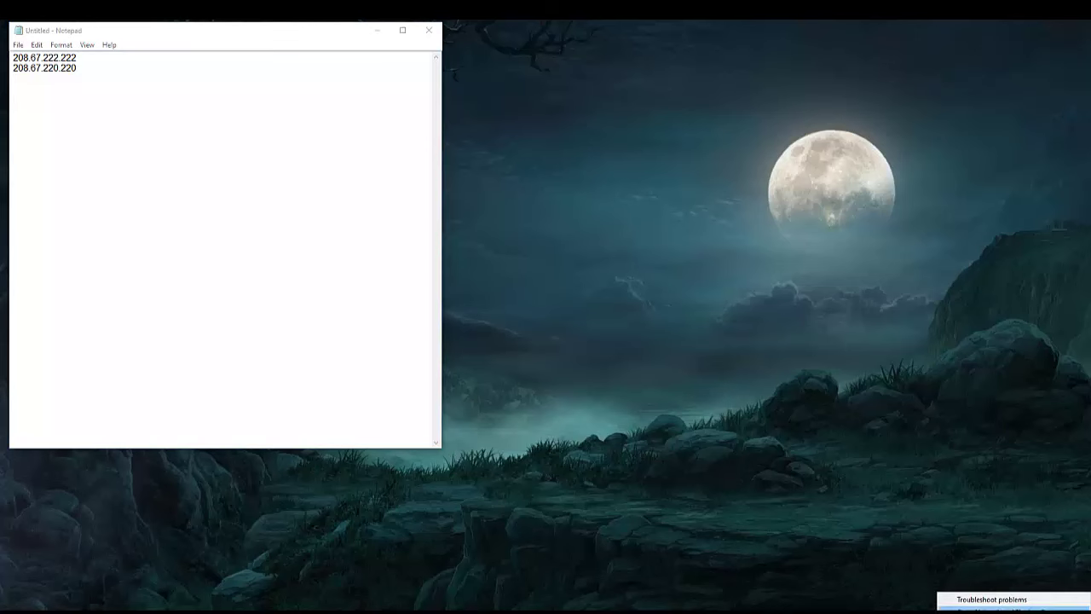
pyautogui.click(993, 609)
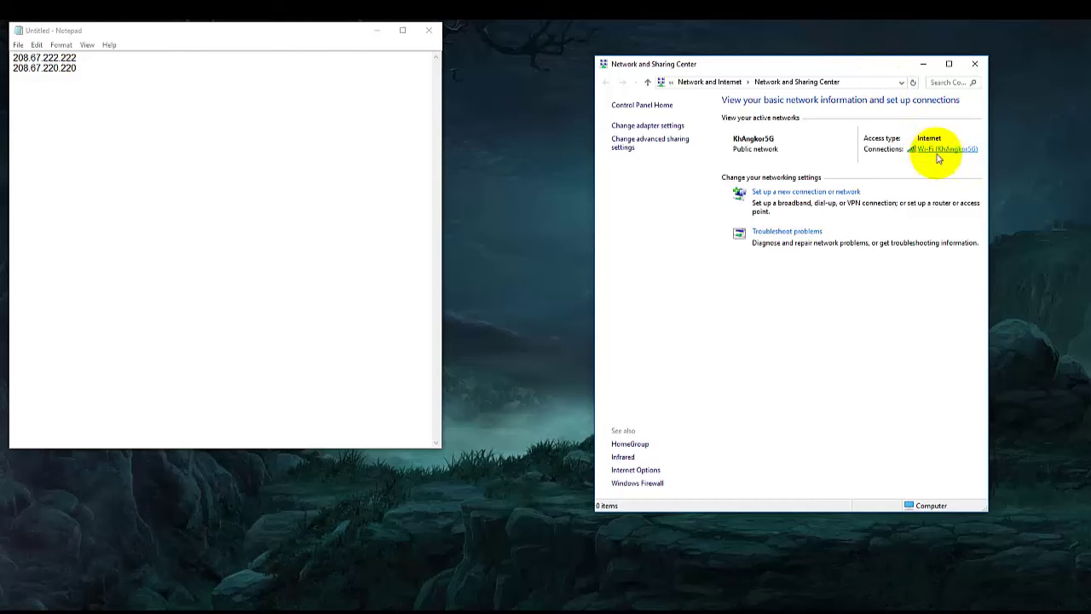
# Open the Internet Protocol Version 4 (TCP/IPv4) properties of the Wi-Fi adapter
pyautogui.click(651, 130)
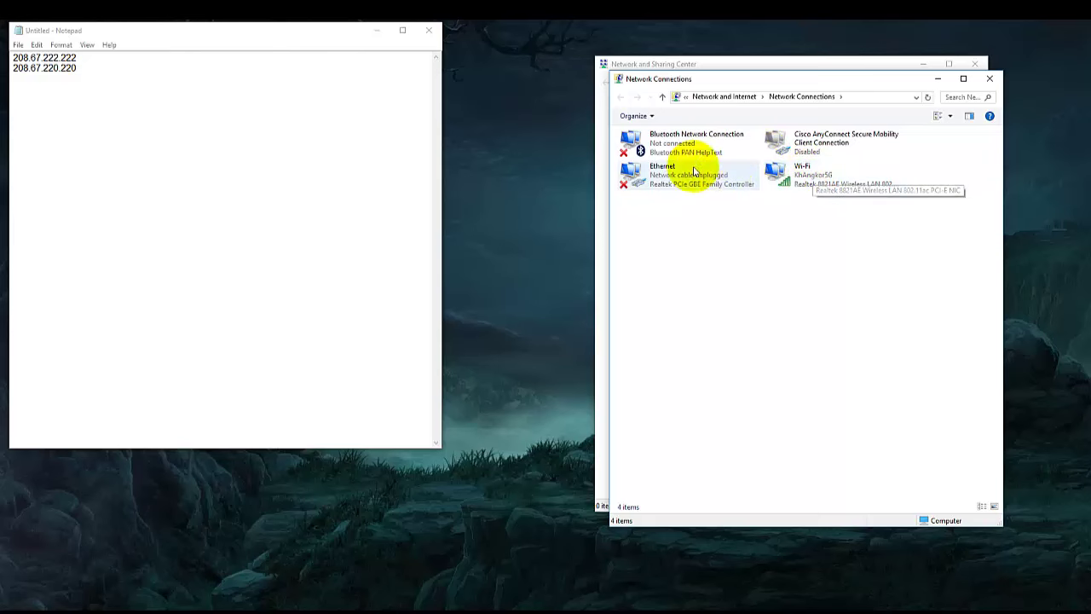
pyautogui.rightClick(810, 175)
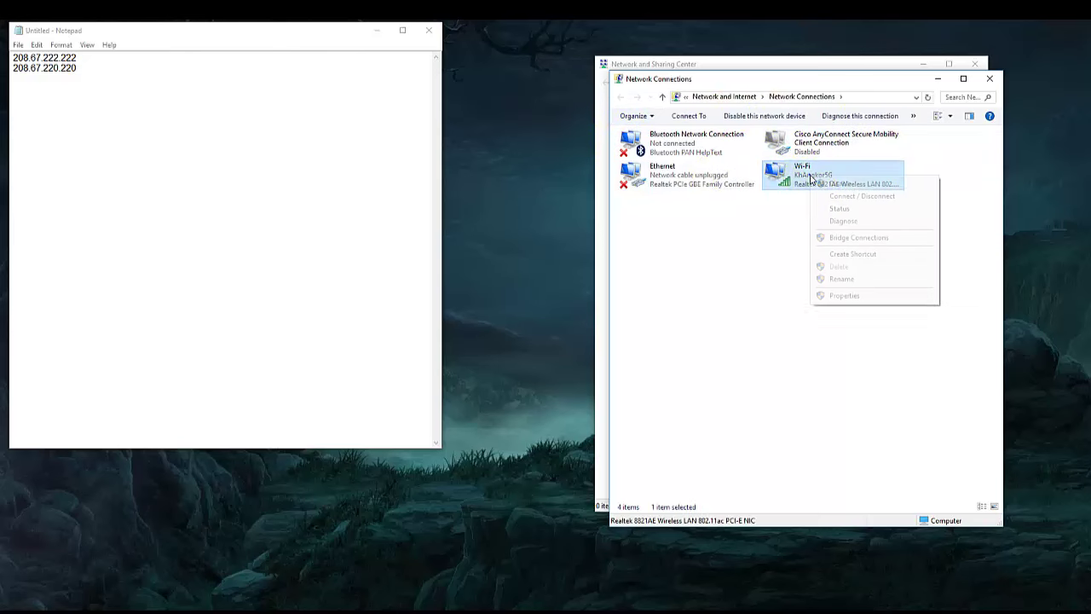
pyautogui.click(852, 297)
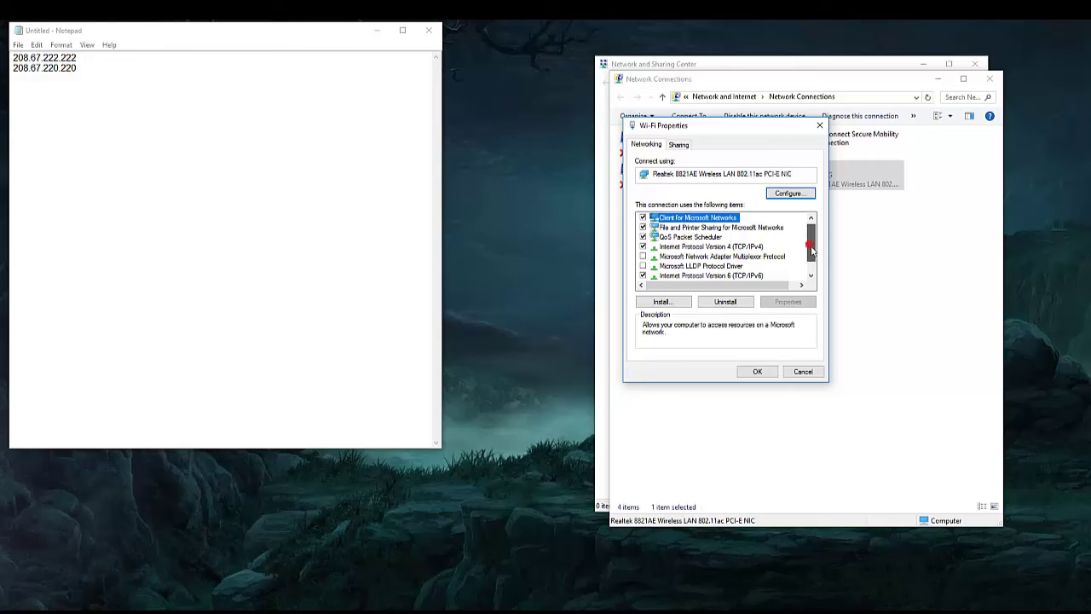
pyautogui.click(716, 248)
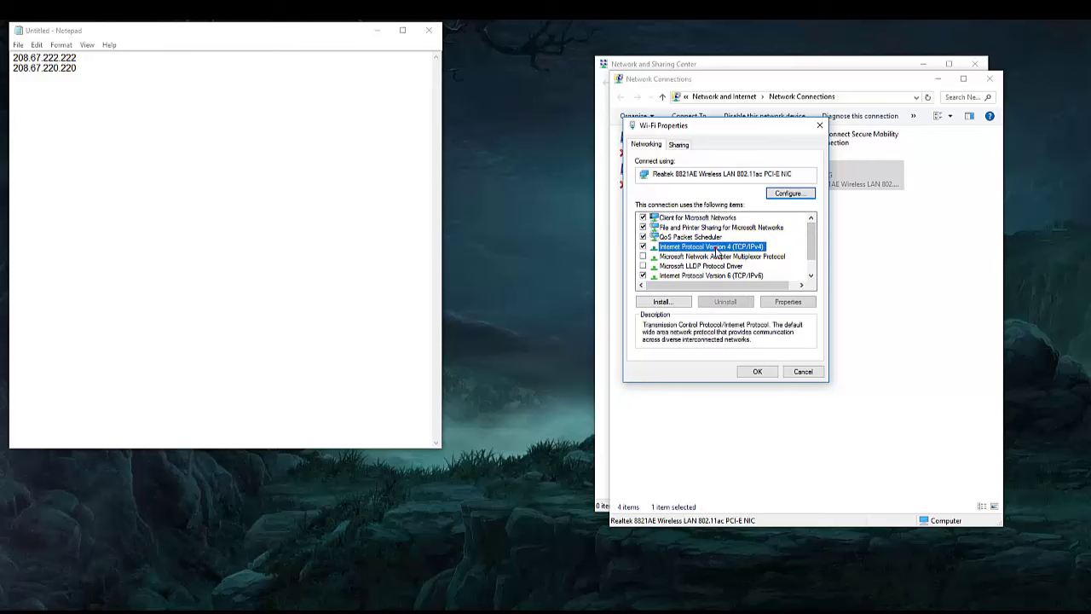
pyautogui.moveTo(809, 246); pyautogui.dragTo(814, 279)
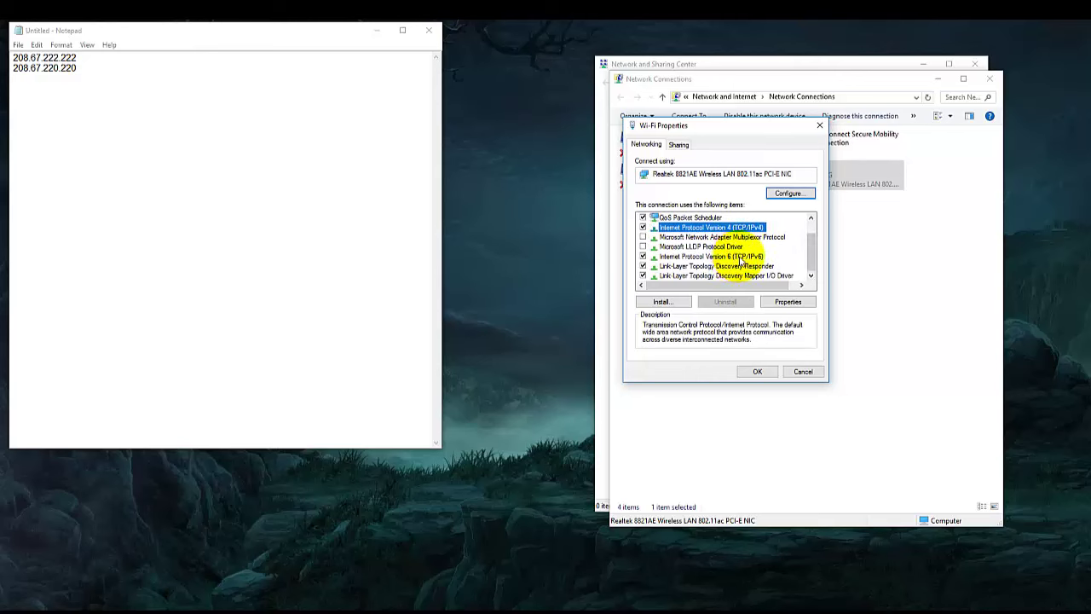
pyautogui.moveTo(812, 265); pyautogui.dragTo(814, 254)
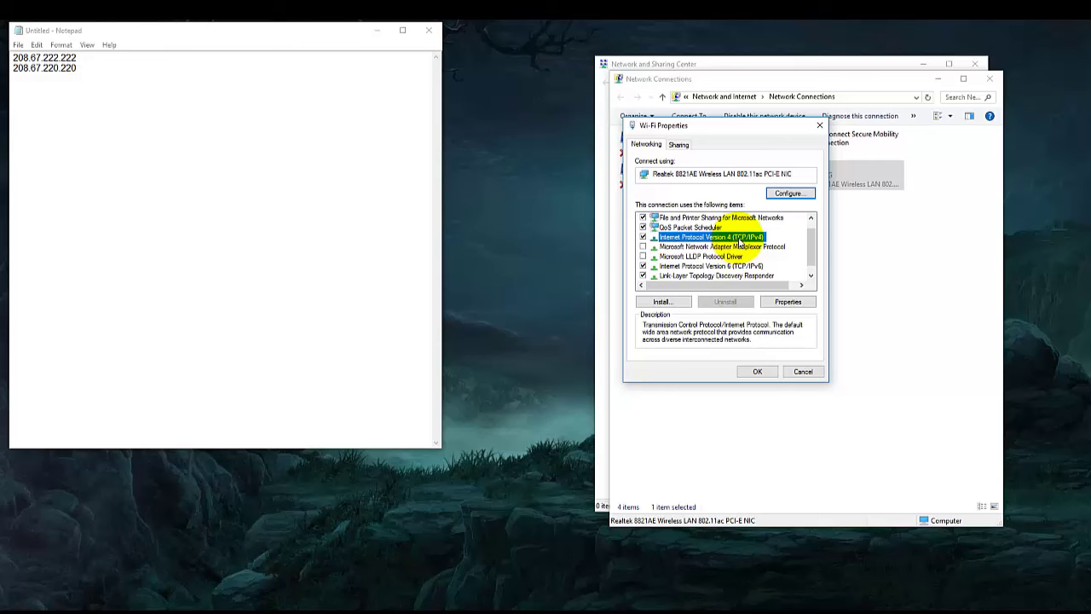
pyautogui.click(788, 302)
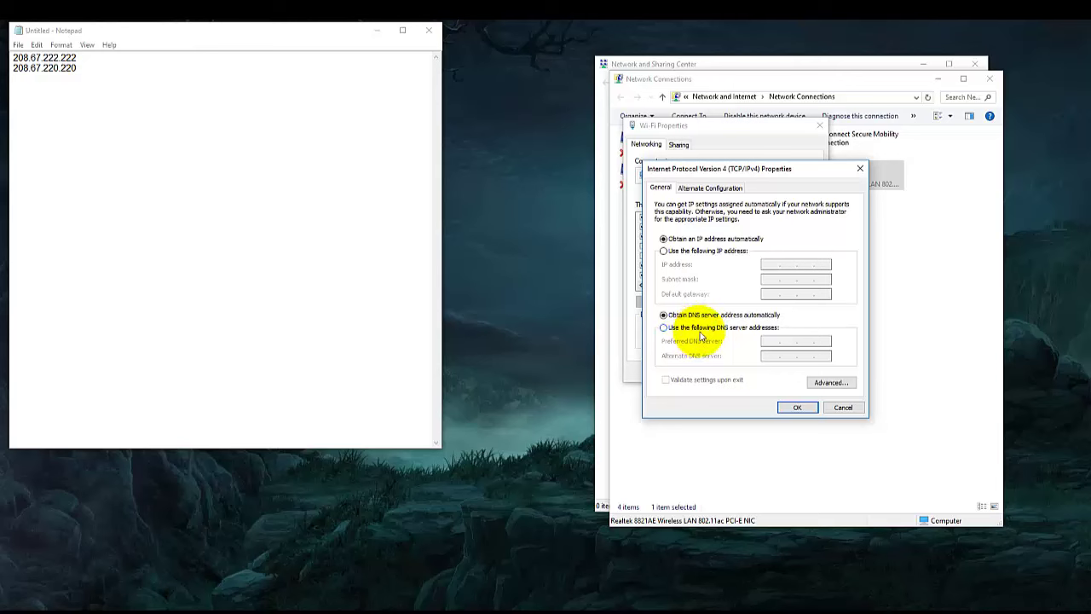
# Choose manually entered DNS servers and start typing the preferred DNS address 208.67..
pyautogui.click(664, 327)
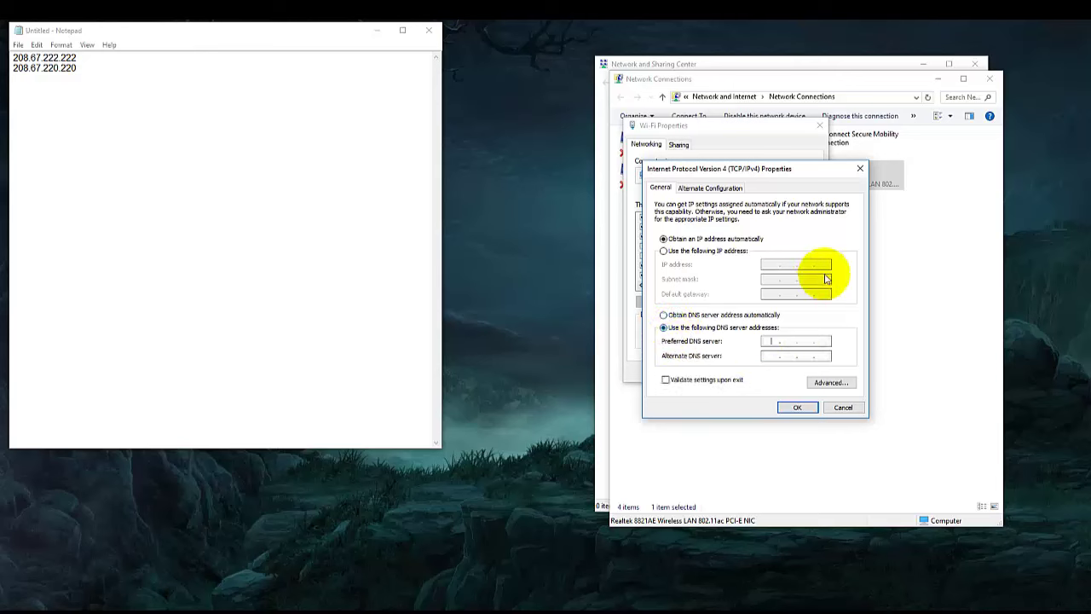
pyautogui.write('20')
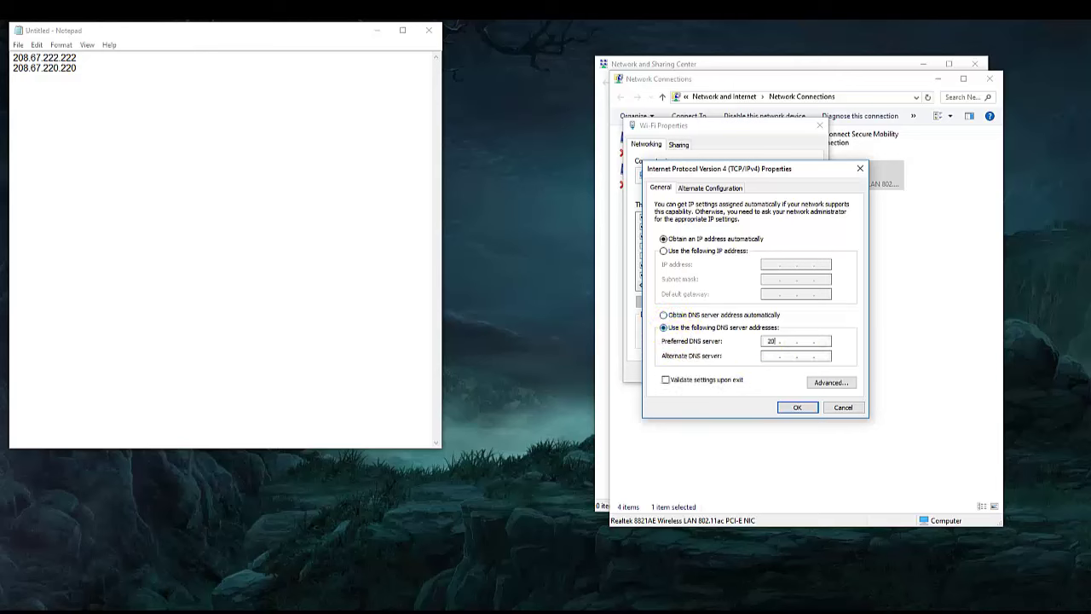
pyautogui.write('8')
pyautogui.write('7')
pyautogui.write('255')
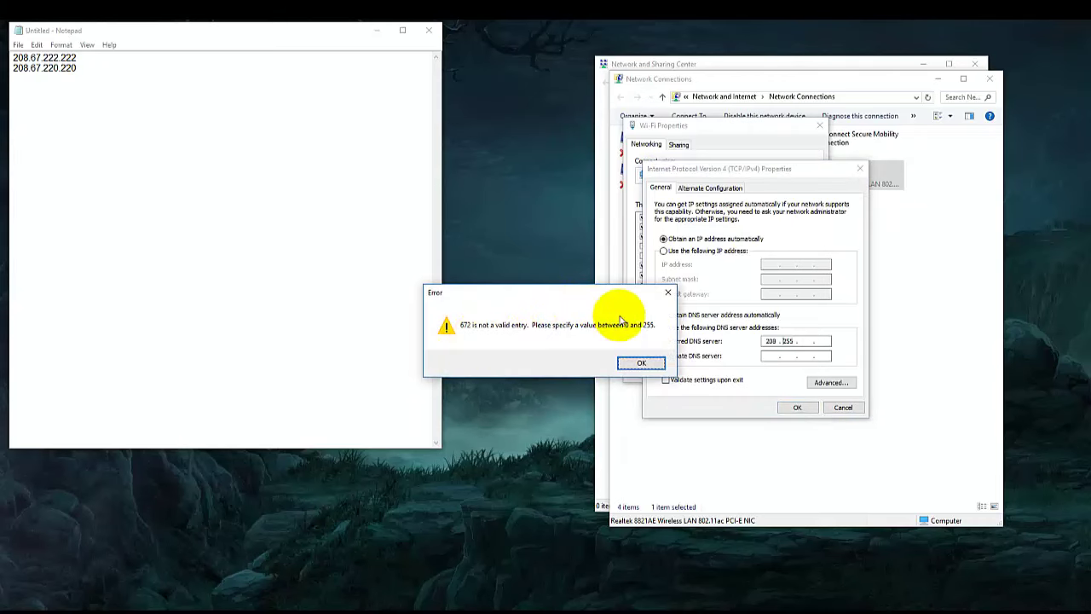
# Set preferred DNS 208.67.222.222 and alternate DNS 208.67.220.220, then confirm
pyautogui.click(667, 293)
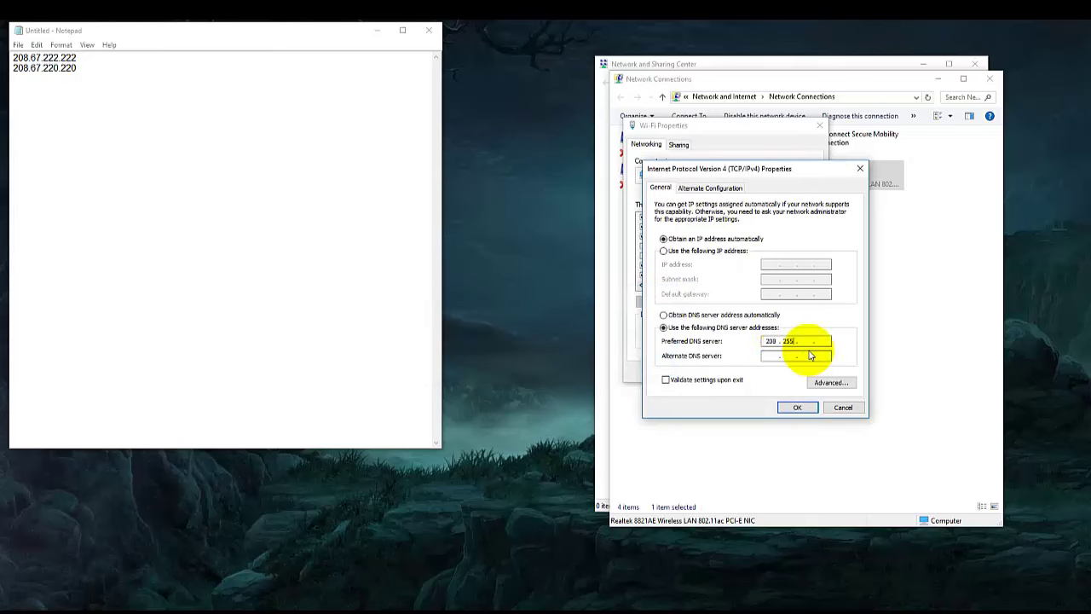
pyautogui.press('BackSpace')
pyautogui.press('BackSpace')
pyautogui.write('67')
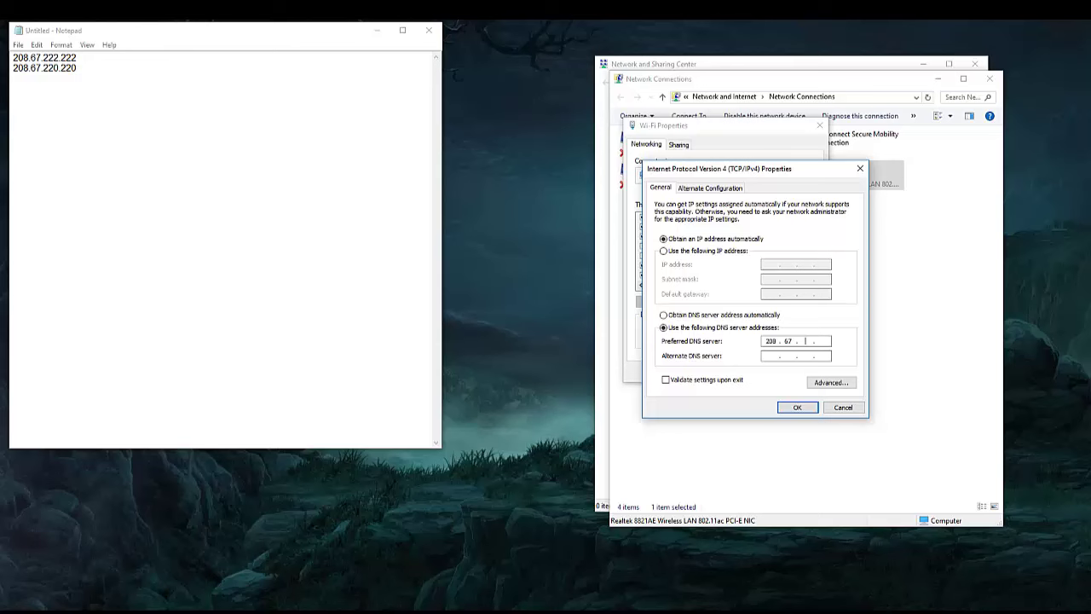
pyautogui.write('222')
pyautogui.write('222')
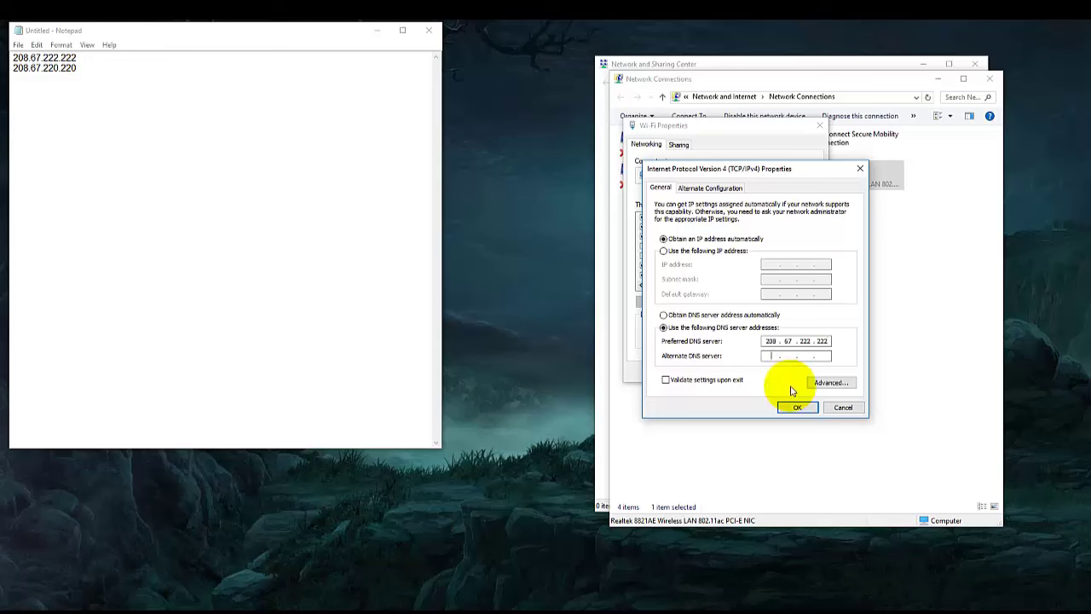
pyautogui.write('08')
pyautogui.write('7 . 2')
pyautogui.write('20 .')
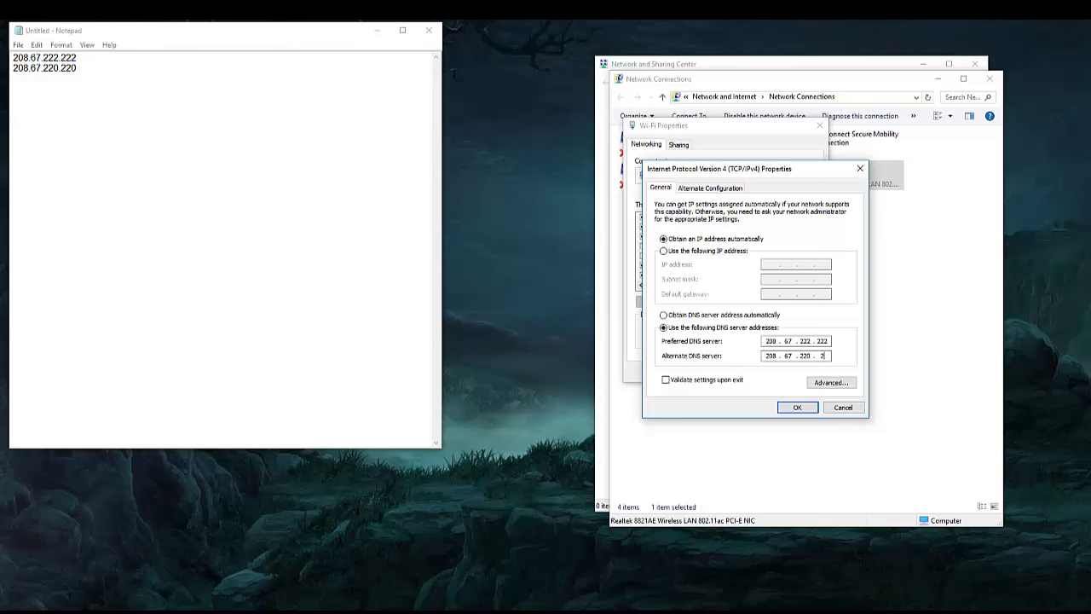
pyautogui.write('20')
pyautogui.click(797, 408)
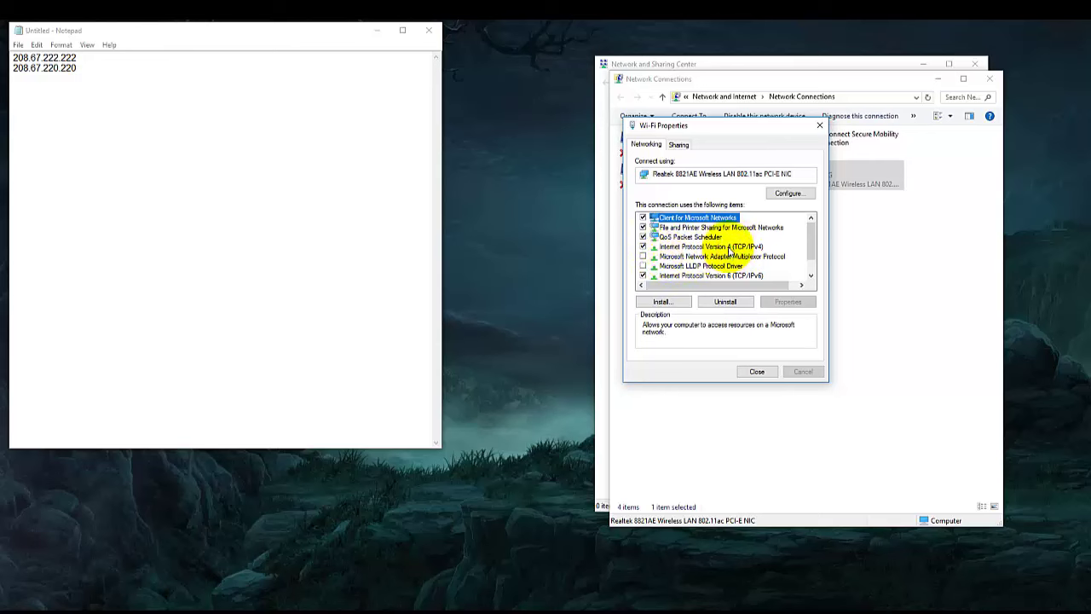
# Close Wi-Fi Properties, Network Connections and the Network and Sharing Center
pyautogui.click(757, 371)
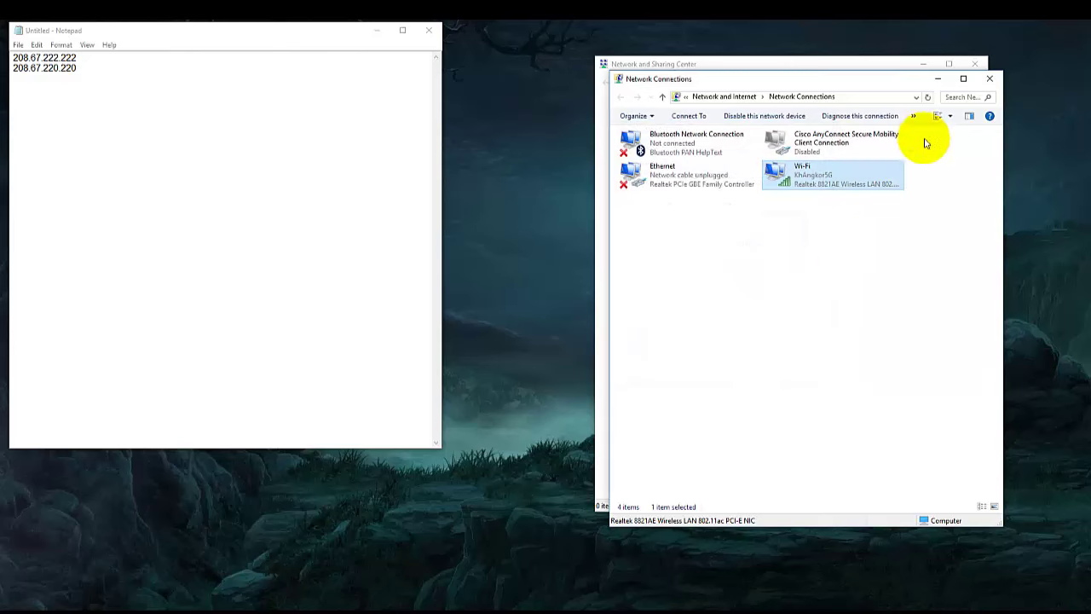
pyautogui.click(990, 80)
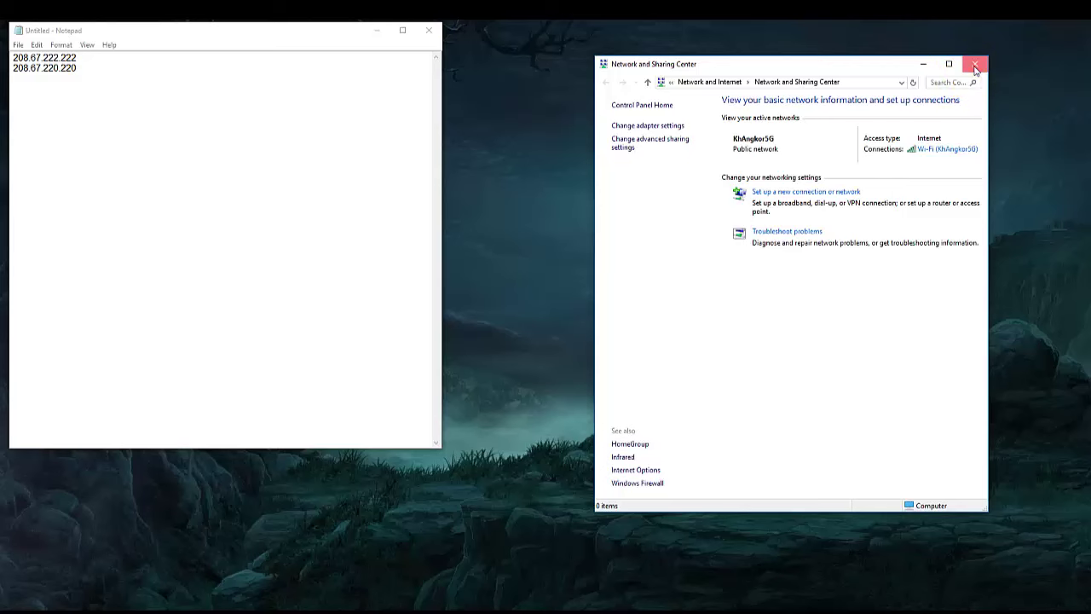
pyautogui.click(975, 65)
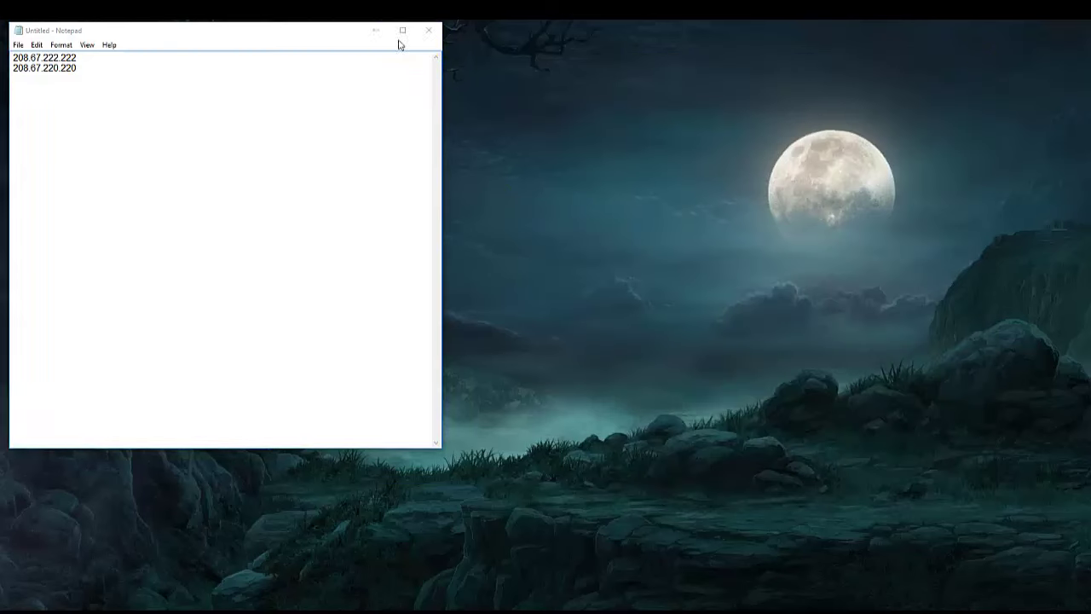